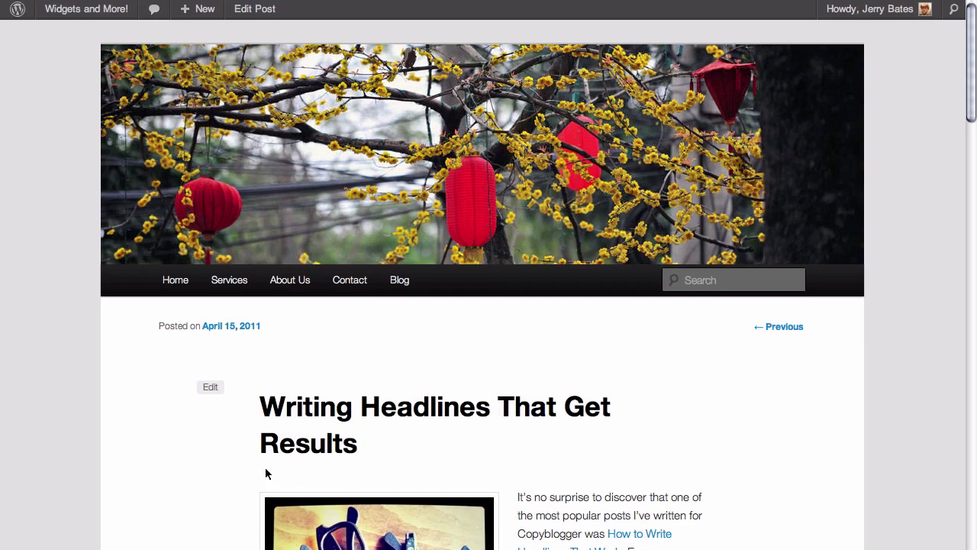
Select the 'Register Now ->' link text inside the green call-to-action box
scroll(261, 471, down, 10)
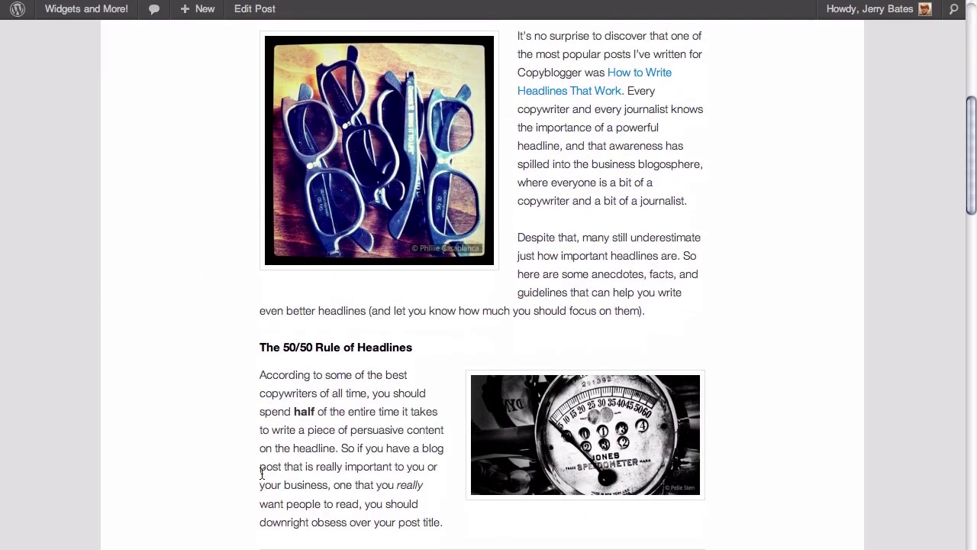
scroll(261, 475, down, 3)
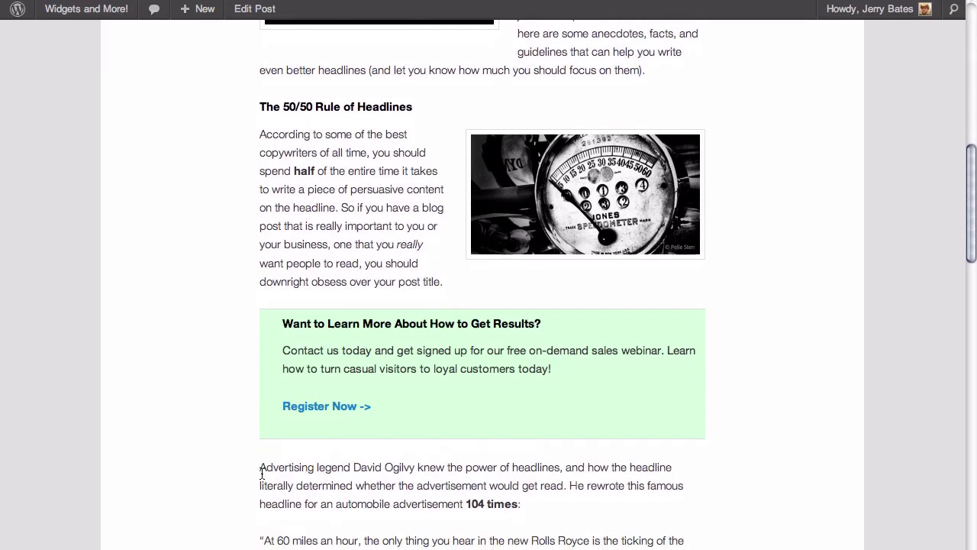
scroll(262, 475, down, 1)
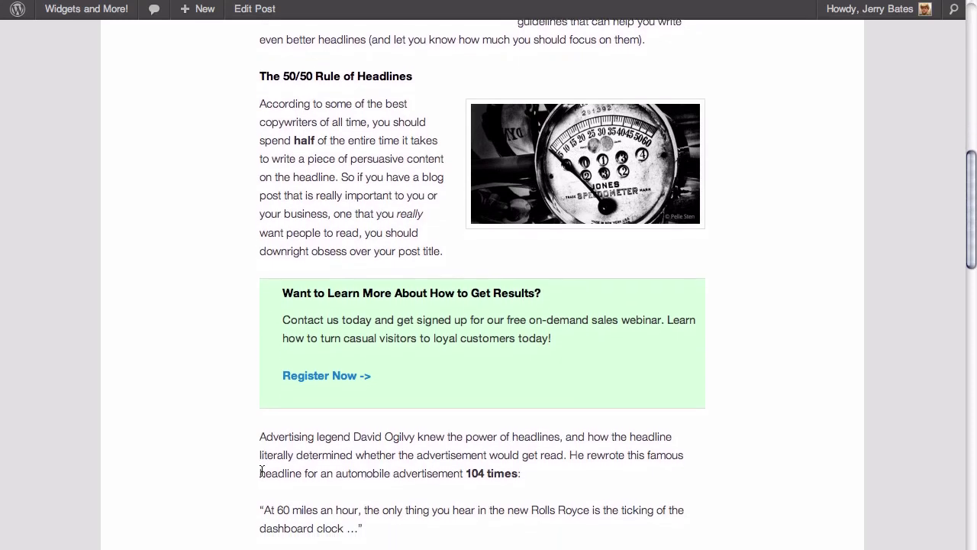
click(374, 377)
drag(373, 377, 282, 380)
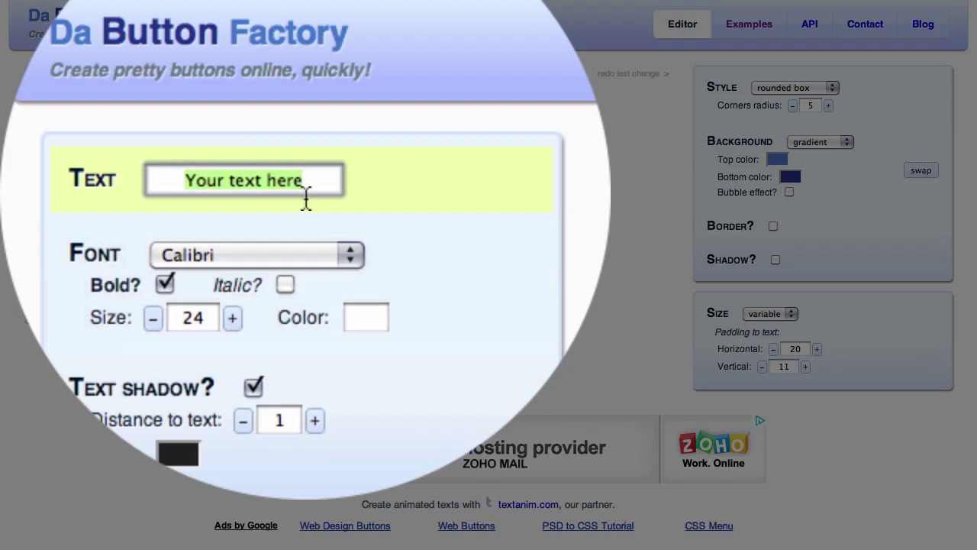
Set the button text to 'Register Now ->' in a bold, italic Condensed font
text(Register Now ->)
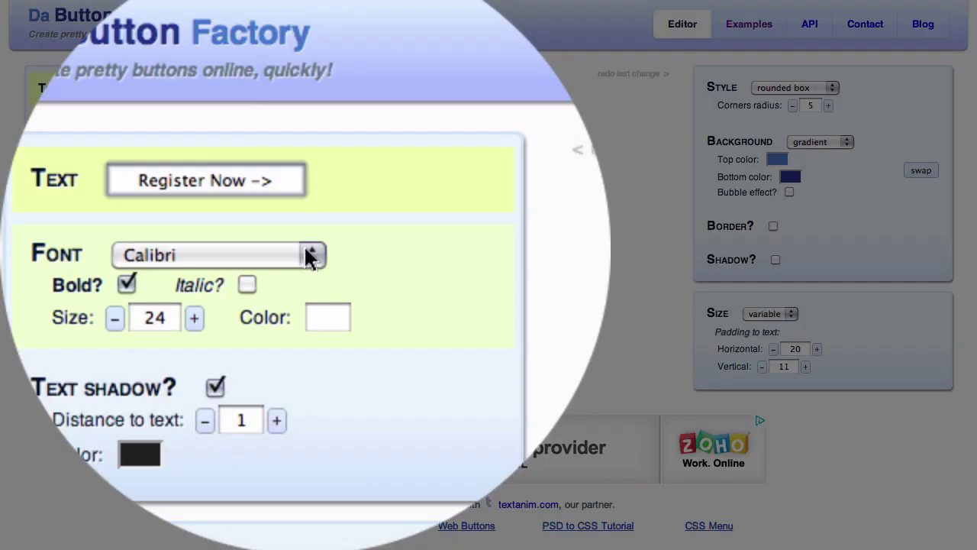
click(174, 123)
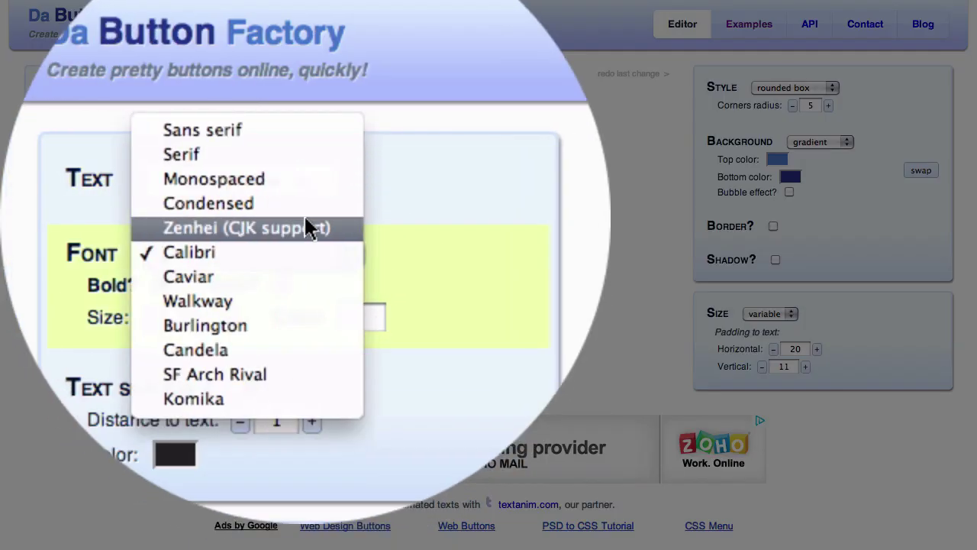
click(258, 204)
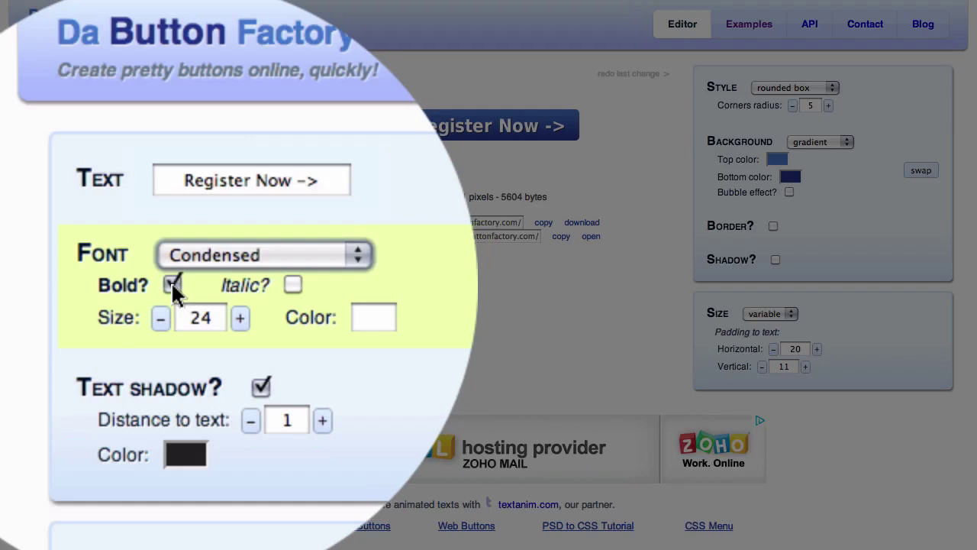
click(172, 286)
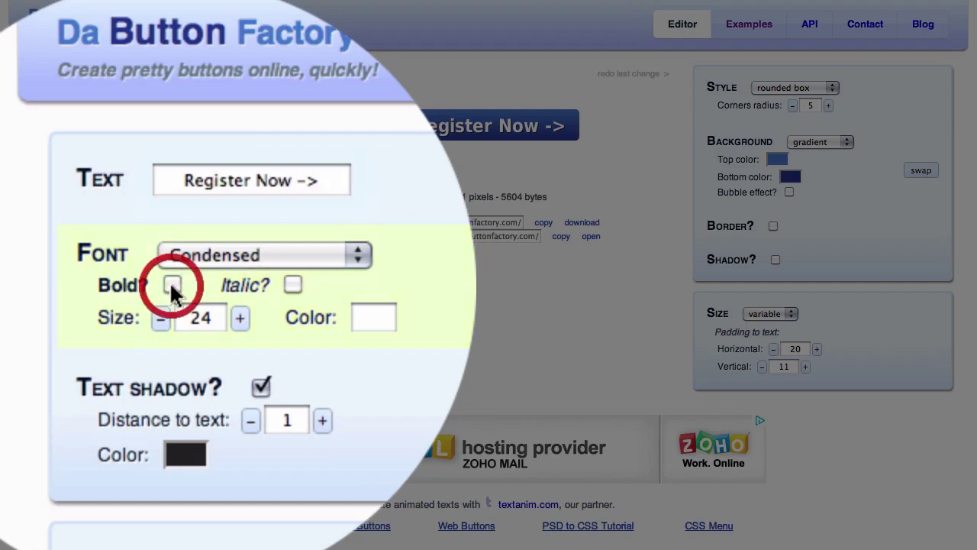
click(171, 286)
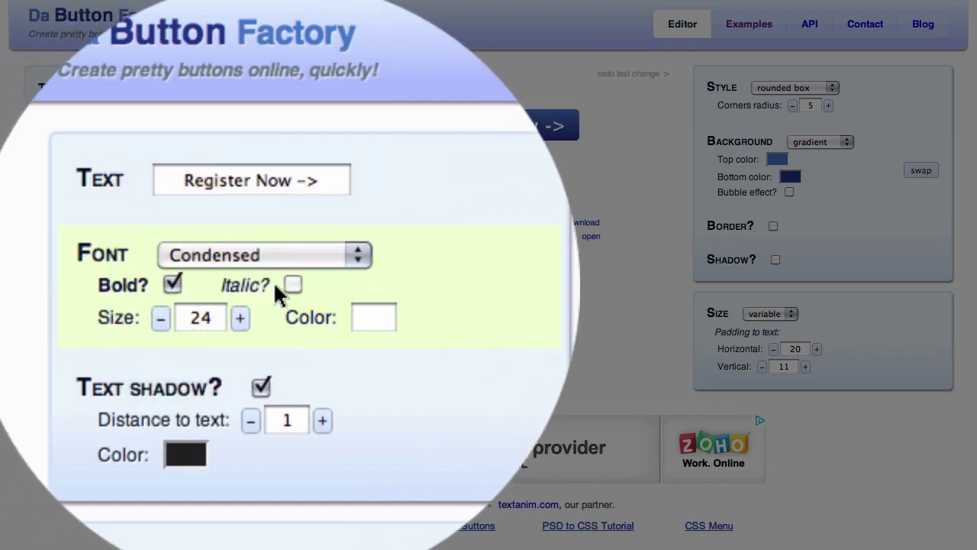
click(294, 286)
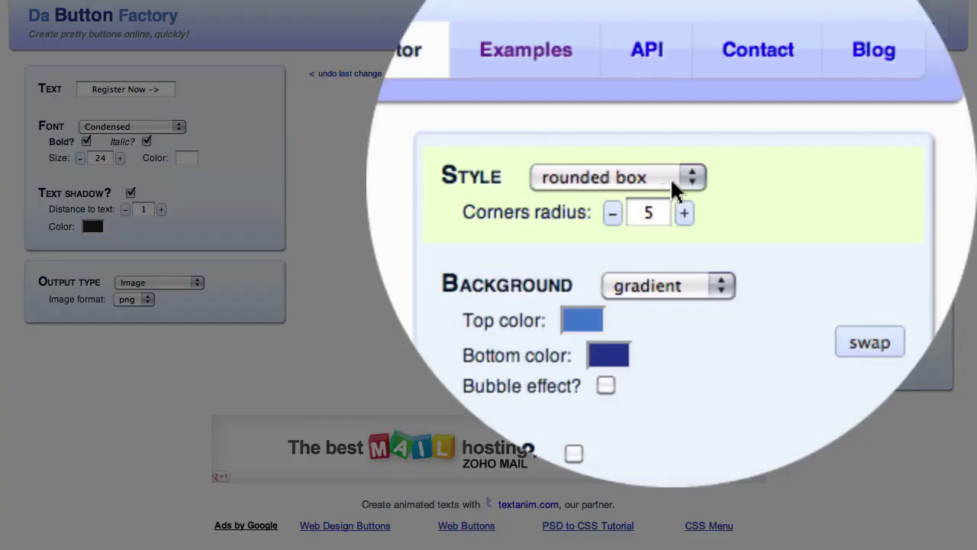
Set the button style to round box and the background to unicolored, with bubble effect on
click(688, 187)
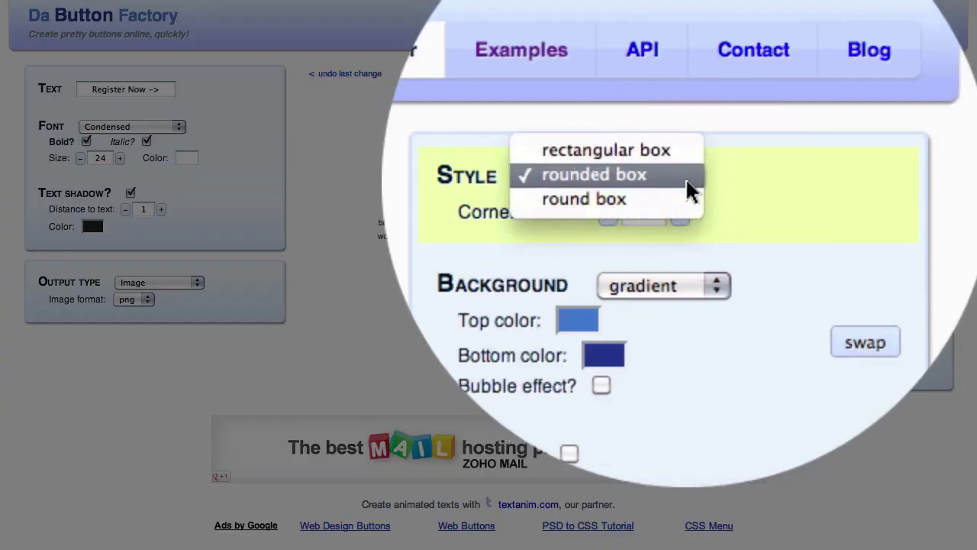
click(662, 200)
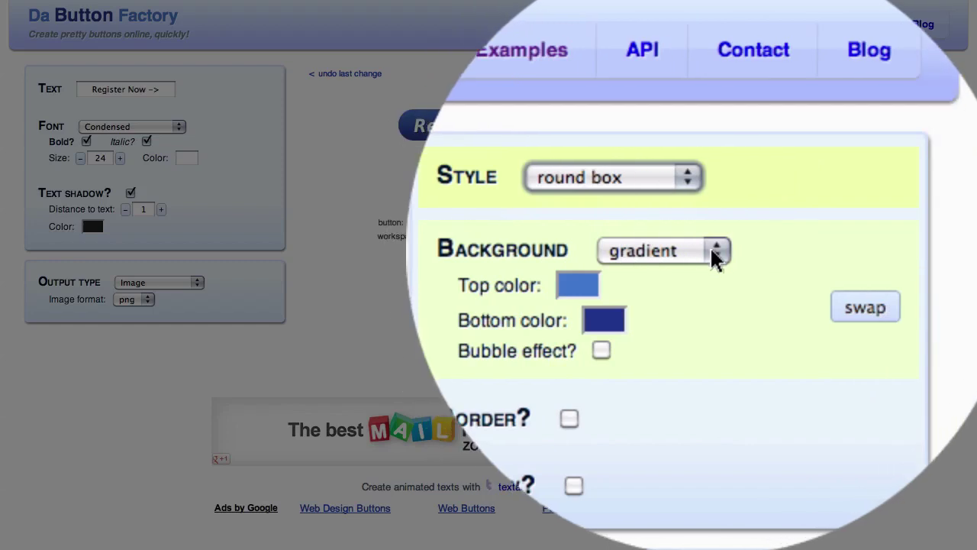
click(845, 128)
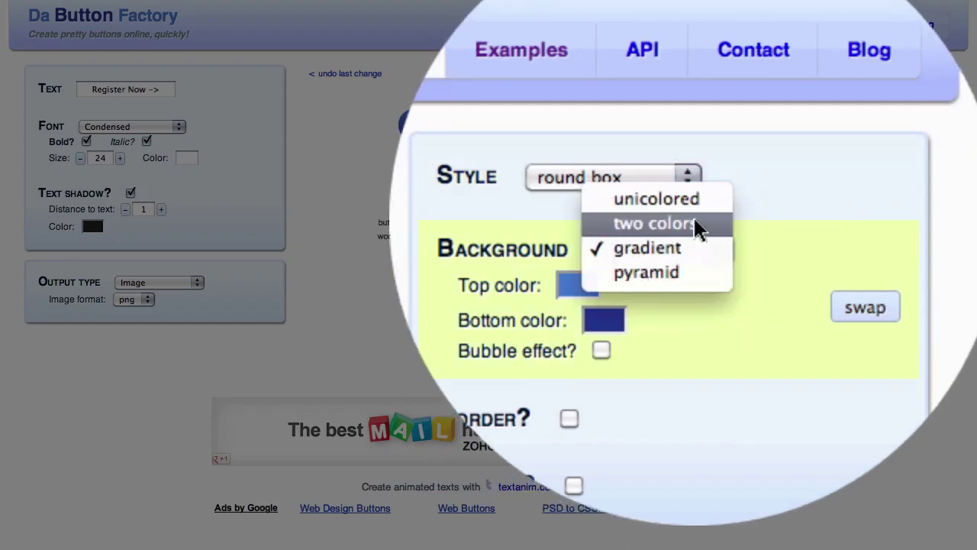
click(678, 202)
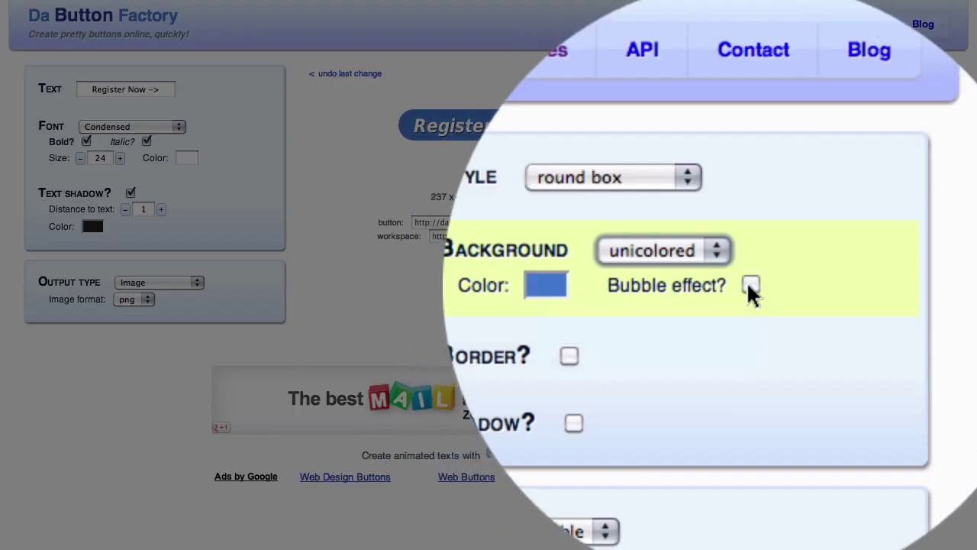
click(863, 142)
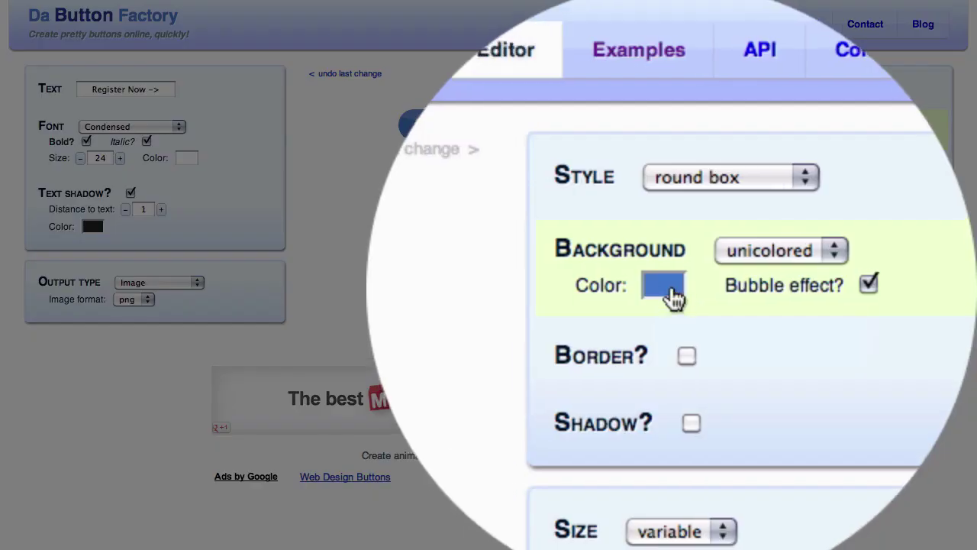
Change the button background colour to orange ffa200 and download the button image
click(761, 142)
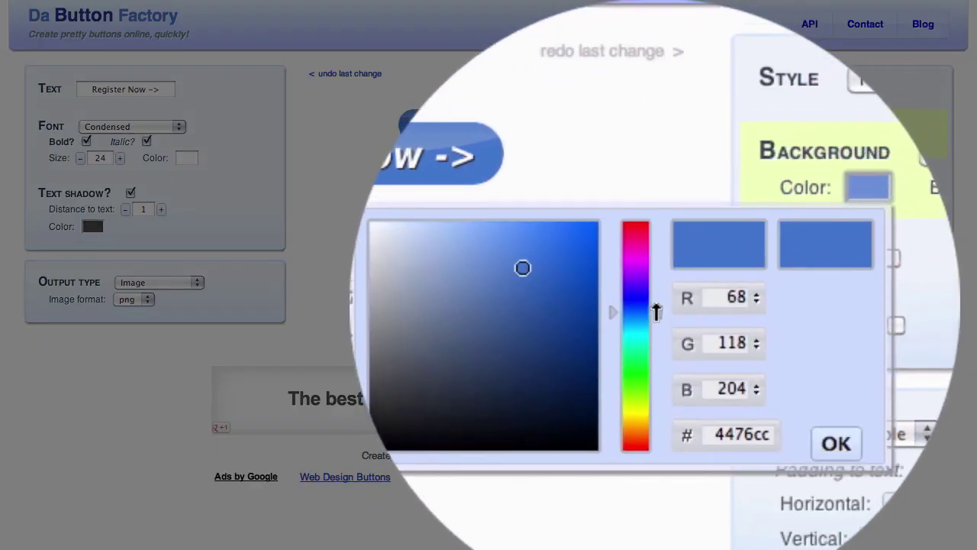
drag(651, 203, 655, 262)
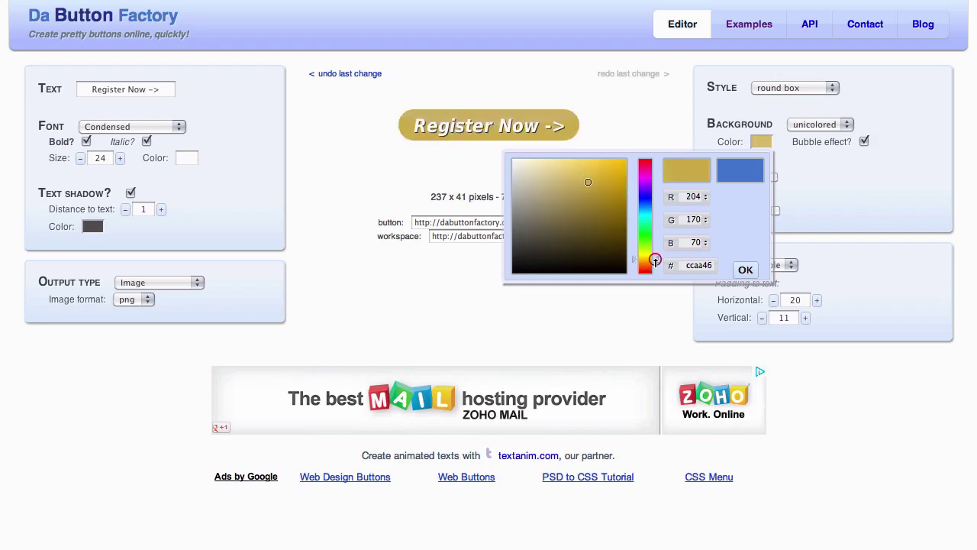
click(611, 178)
click(621, 168)
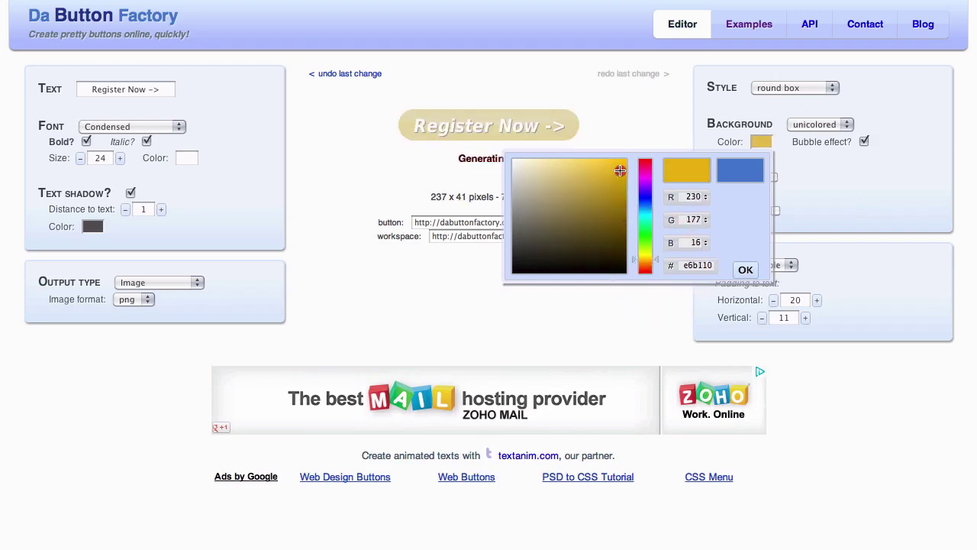
drag(655, 259, 656, 265)
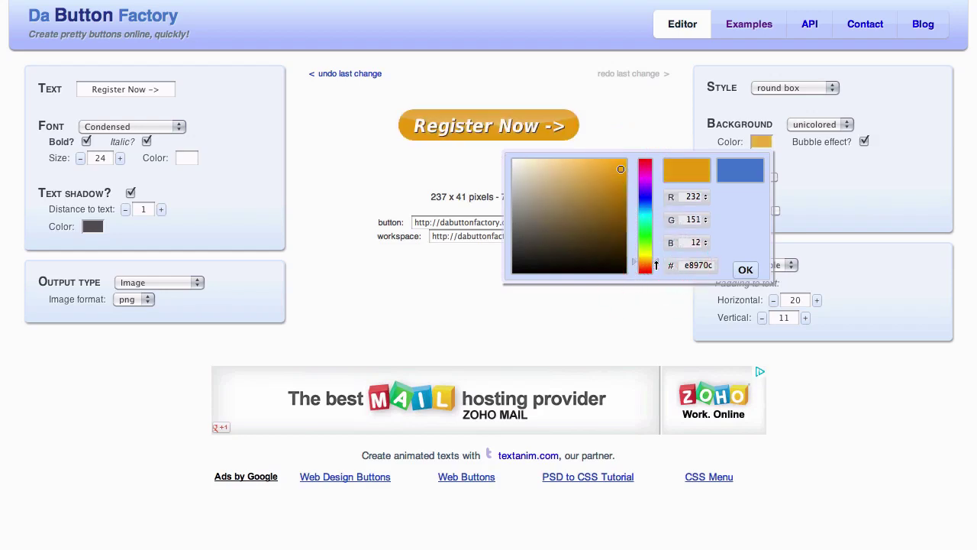
click(626, 161)
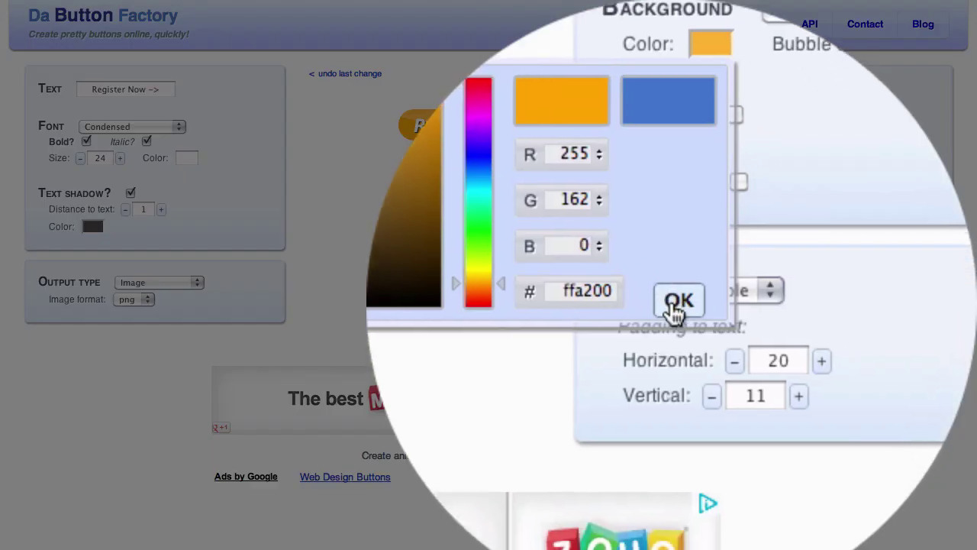
click(745, 269)
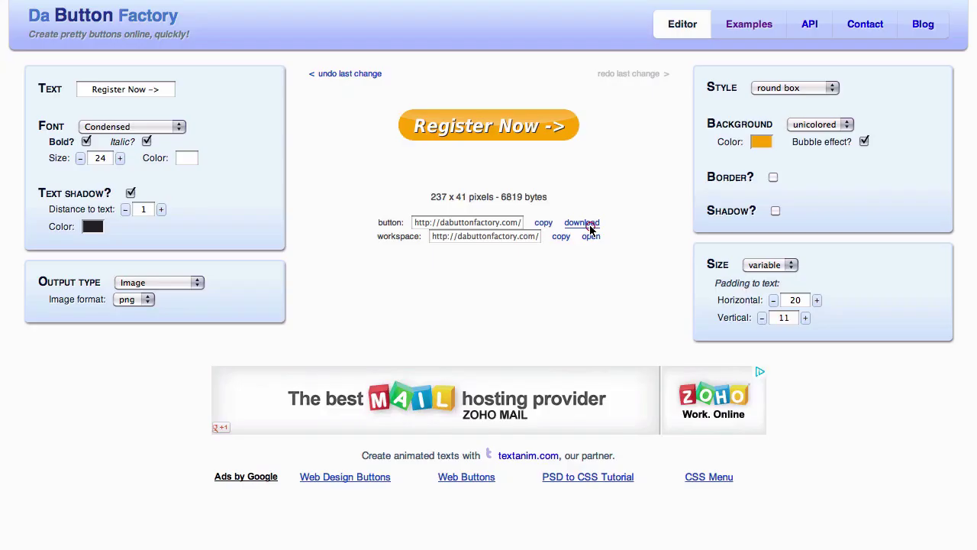
click(582, 223)
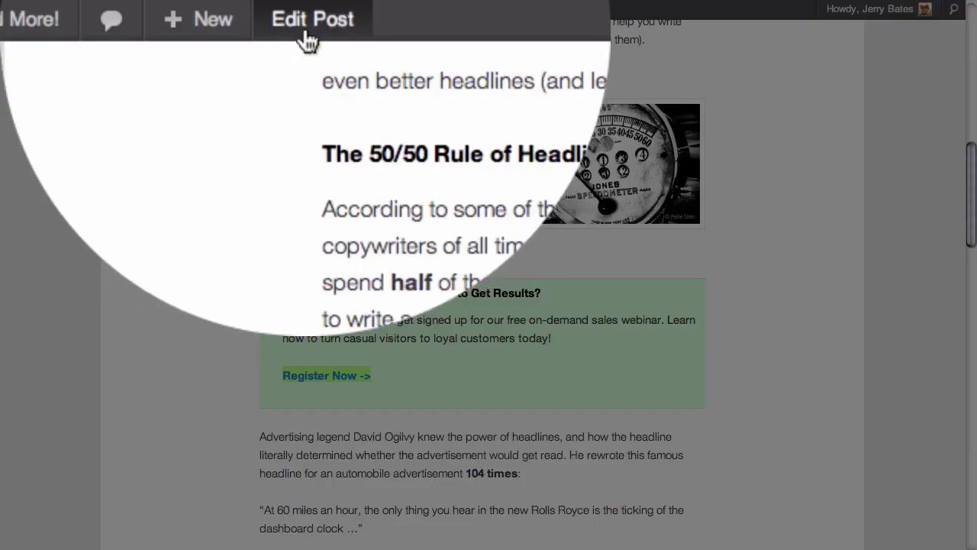
Delete the 'Register Now ->' text link in the post editor and bring up Add Media beside Downloads
click(305, 34)
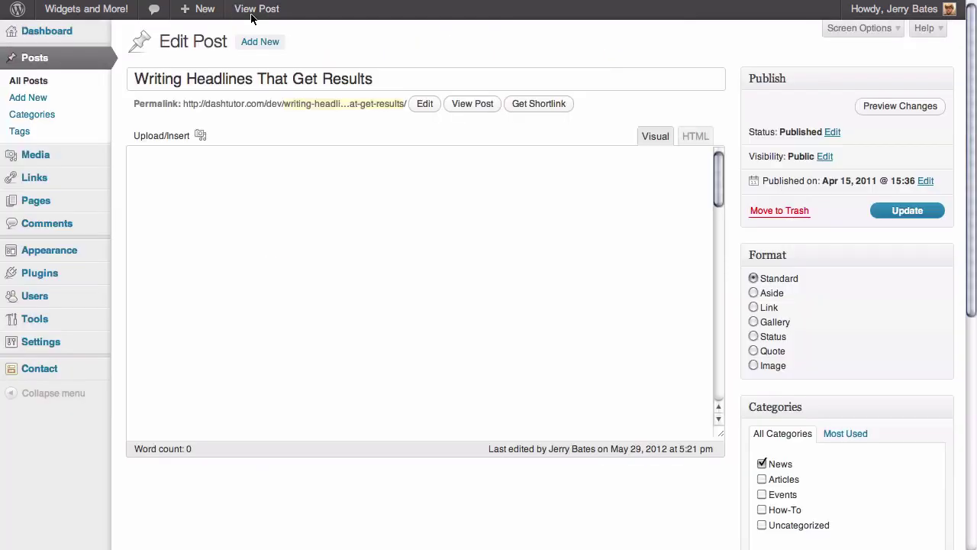
scroll(440, 209, down, 10)
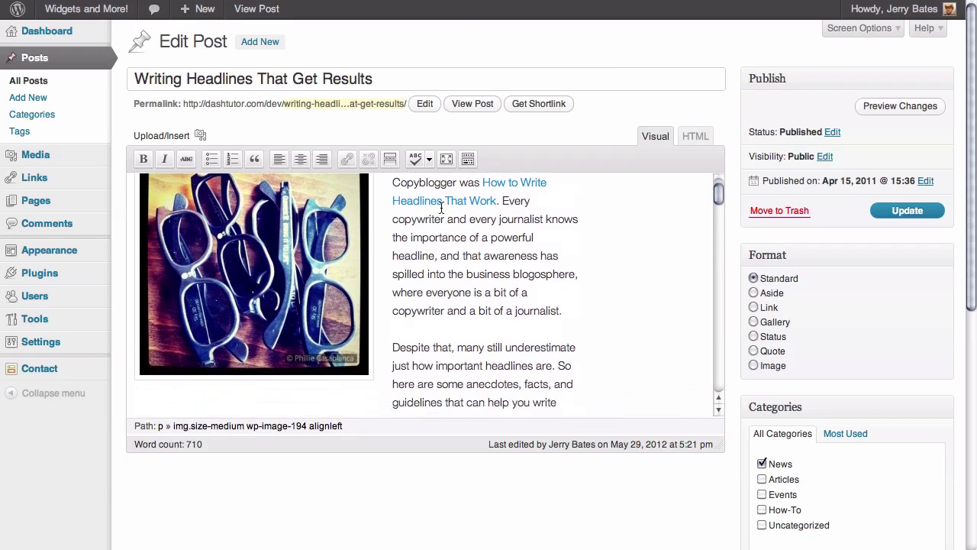
scroll(440, 209, down, 2)
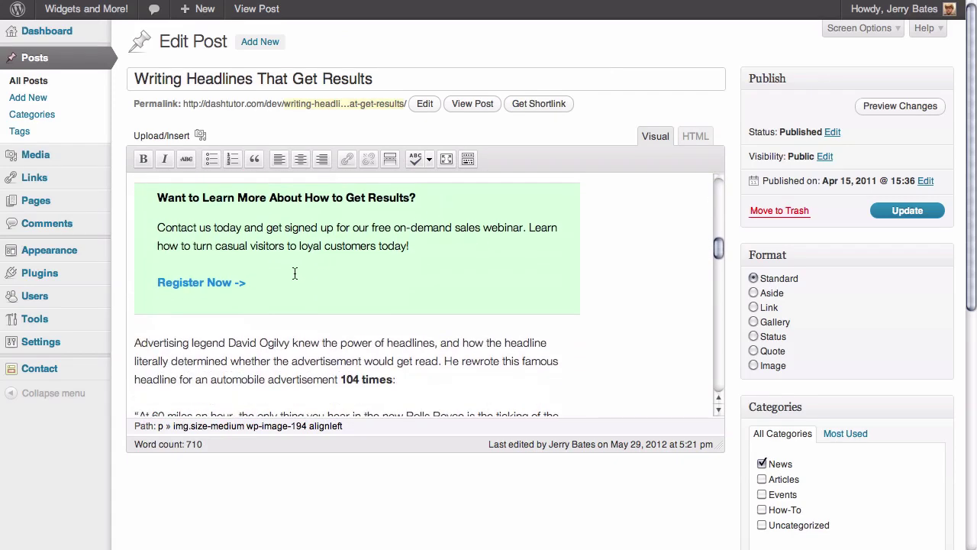
drag(248, 283, 157, 283)
key(BackSpace)
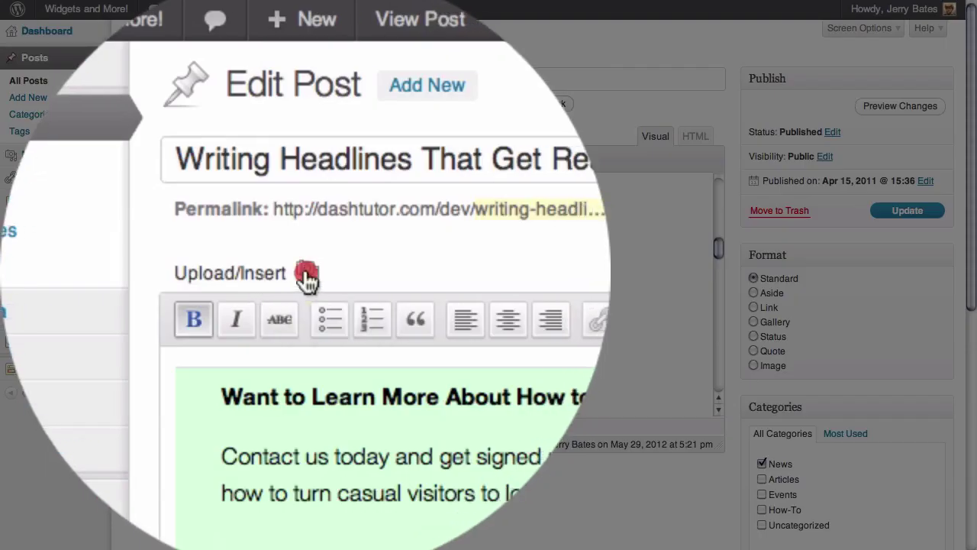
click(200, 138)
key(super+Tab)
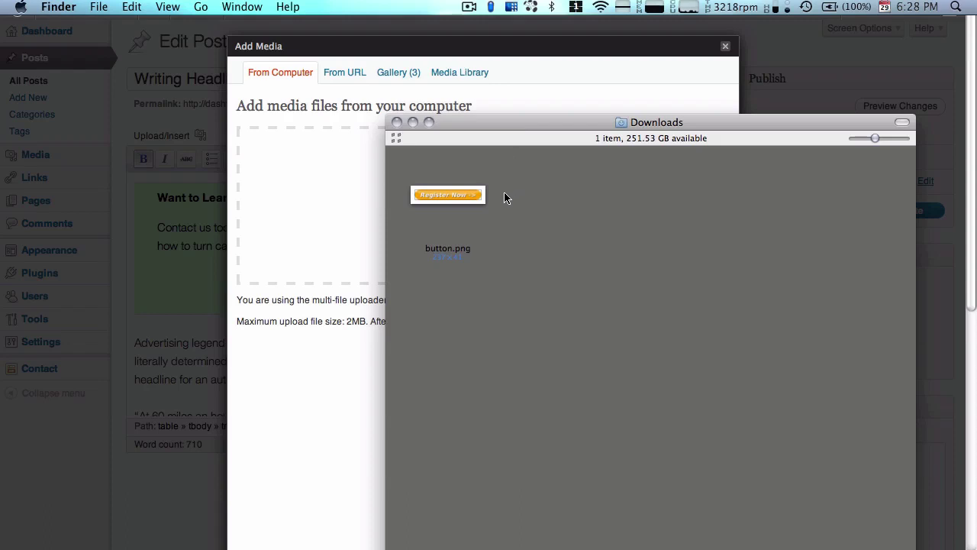
drag(458, 197, 325, 184)
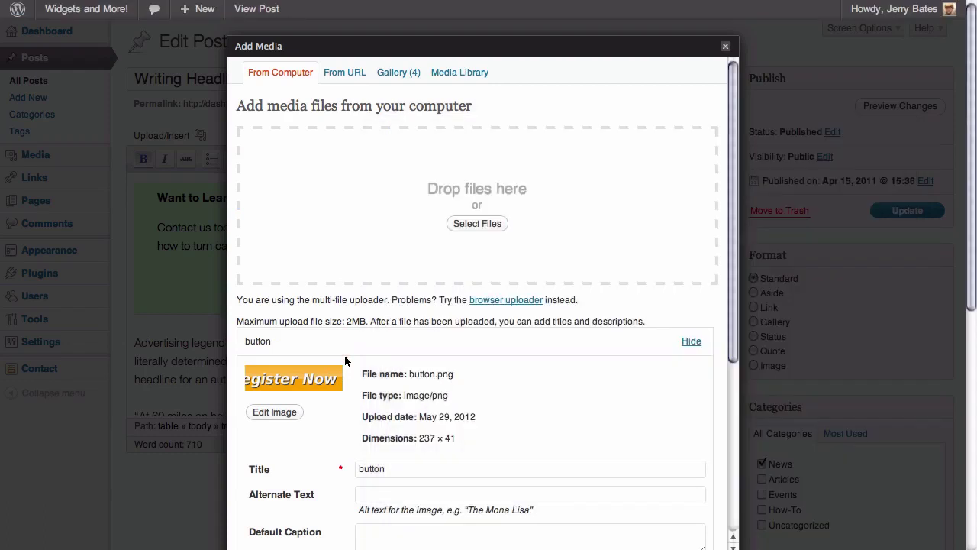
click(345, 355)
scroll(343, 418, down, 10)
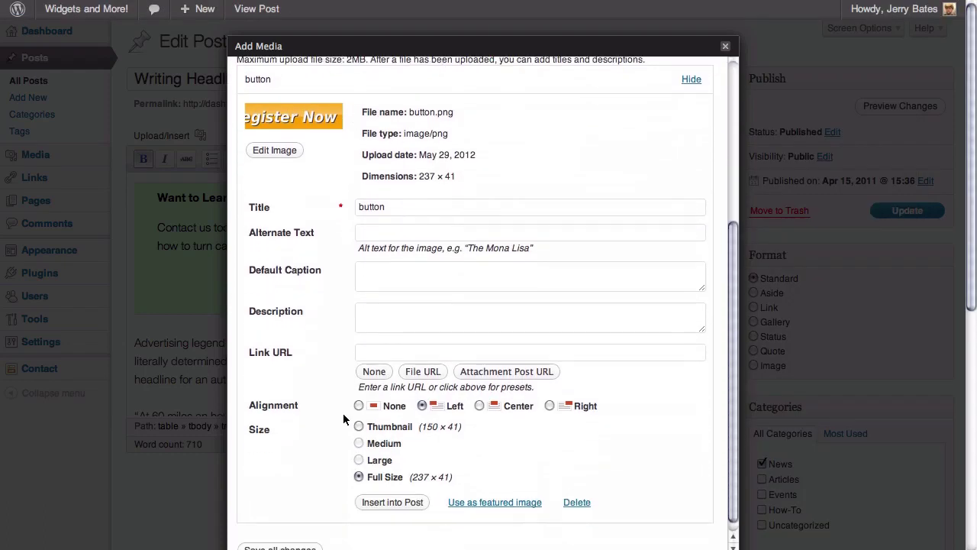
scroll(344, 418, down, 2)
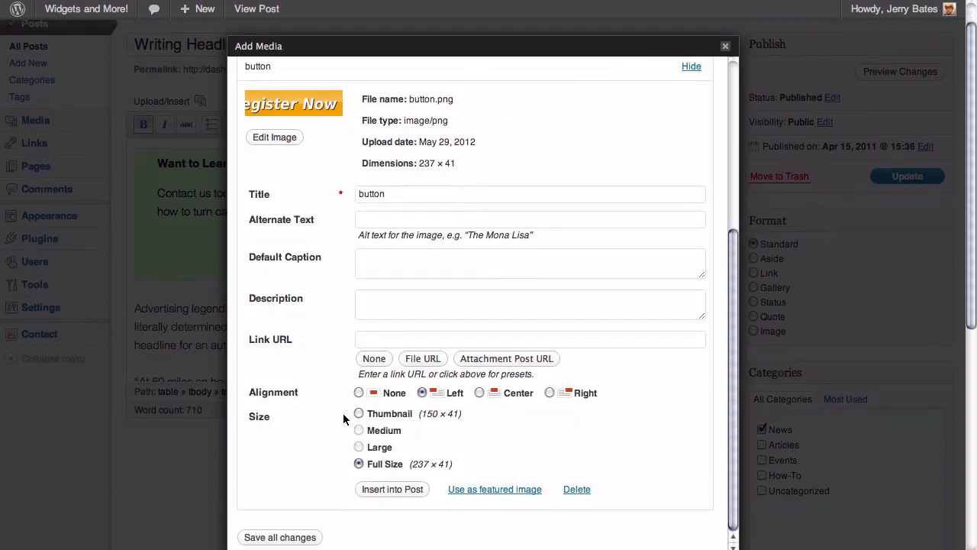
text(http://yoursite.com/register)
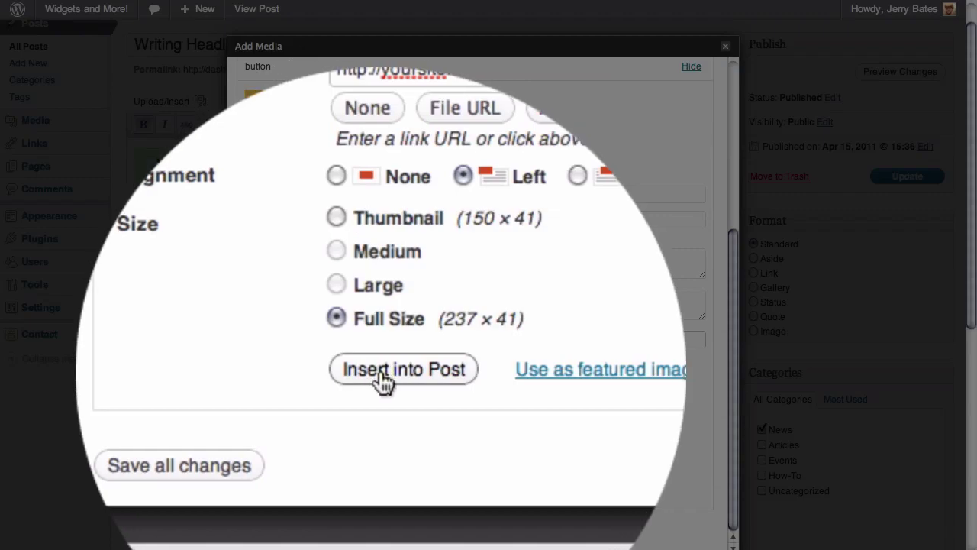
Insert the orange button image into the green box and update the post
click(381, 378)
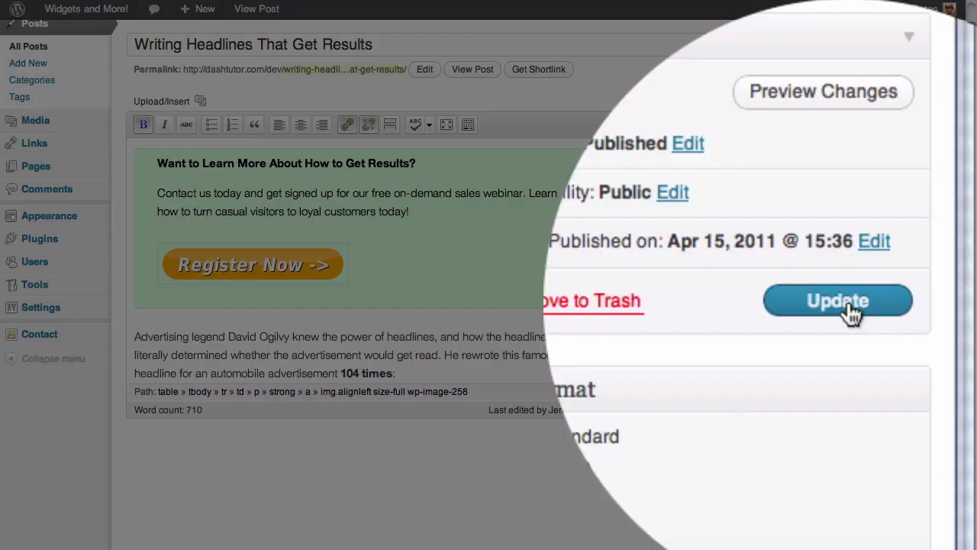
click(847, 300)
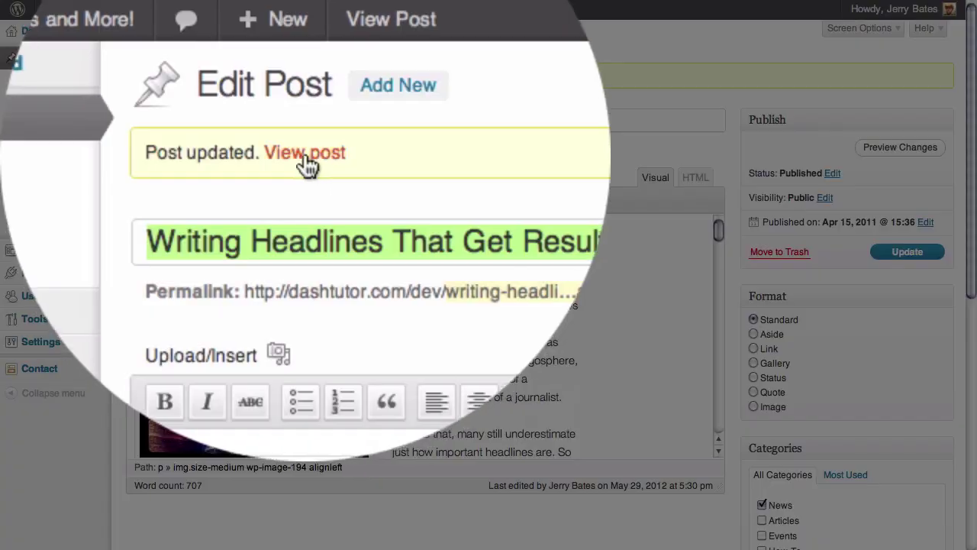
Open the live post and follow the orange button to the 'Sign up now!' page
click(213, 75)
scroll(447, 304, down, 10)
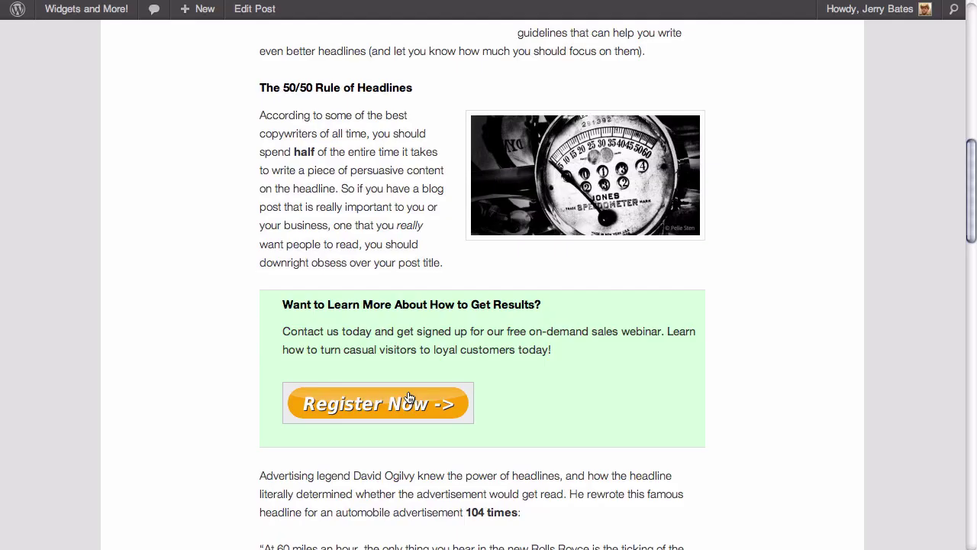
click(412, 404)
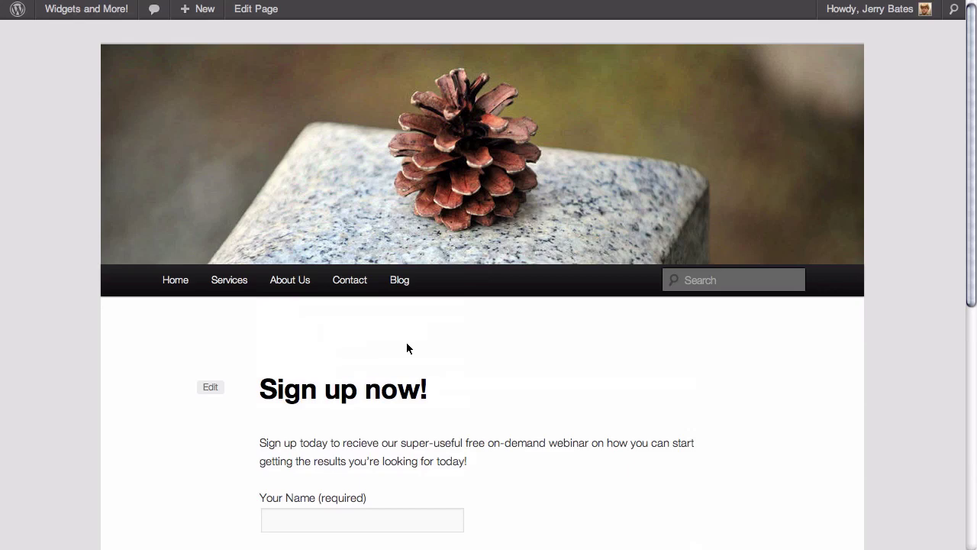
scroll(406, 348, down, 5)
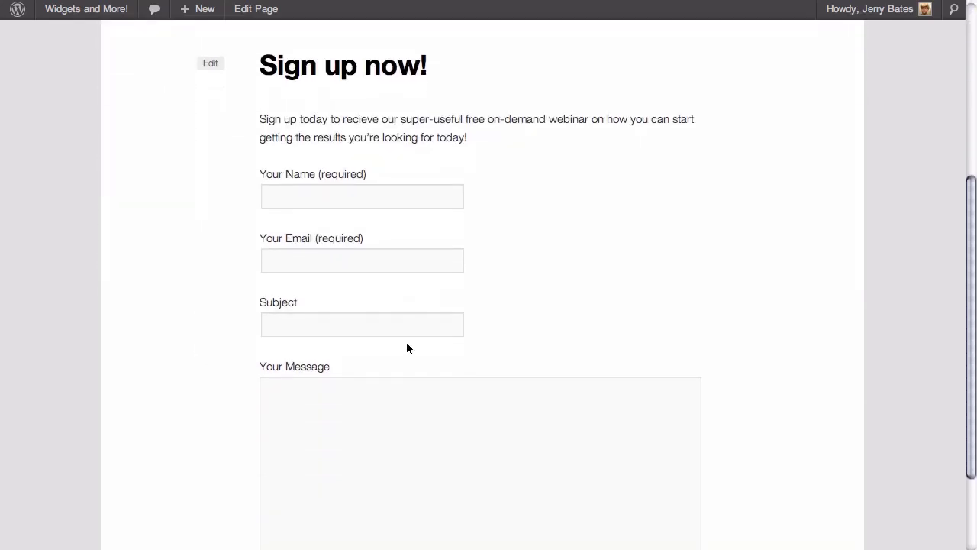